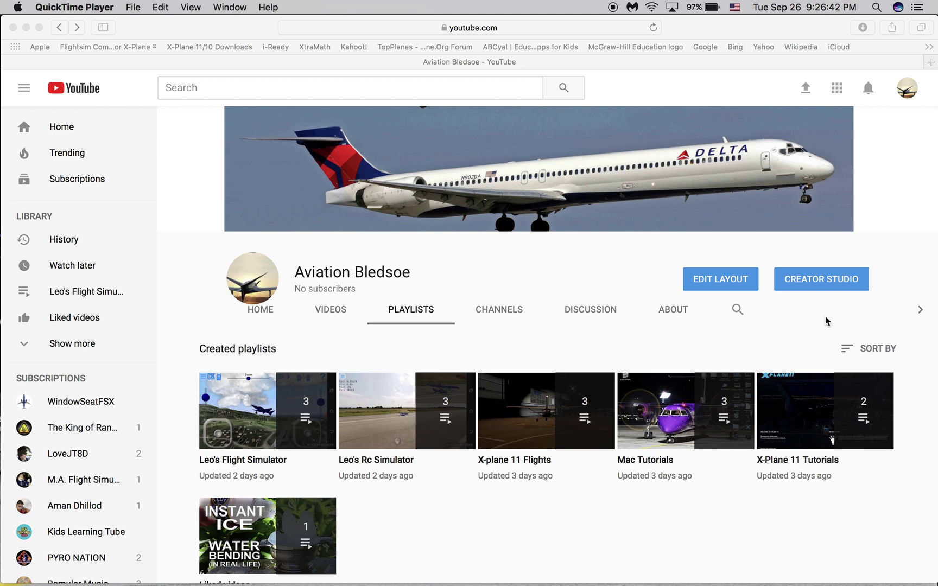
Step: Open Creator Studio from the channel page and go to its Playlists list
{"action": "left_click", "coordinate": [881, 286]}
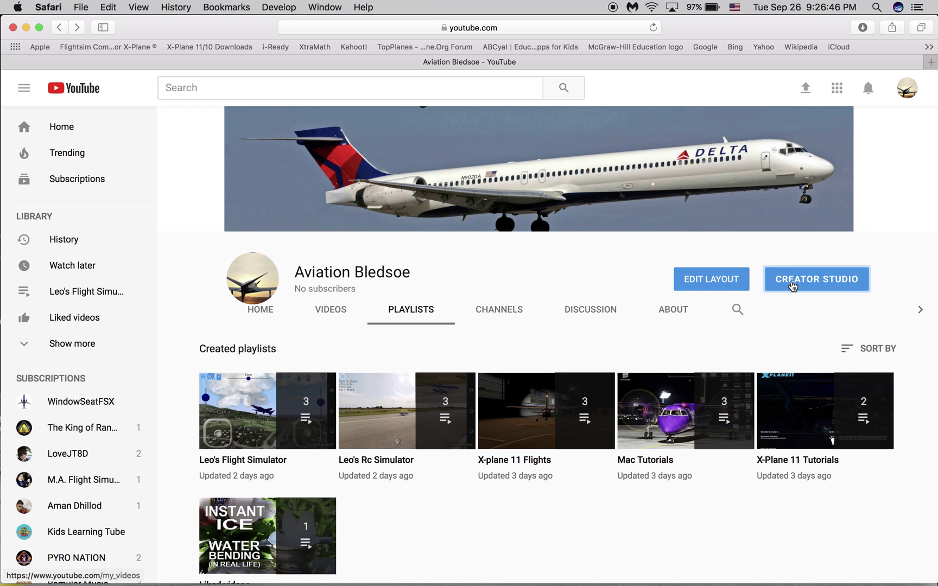
{"action": "left_click", "coordinate": [792, 285]}
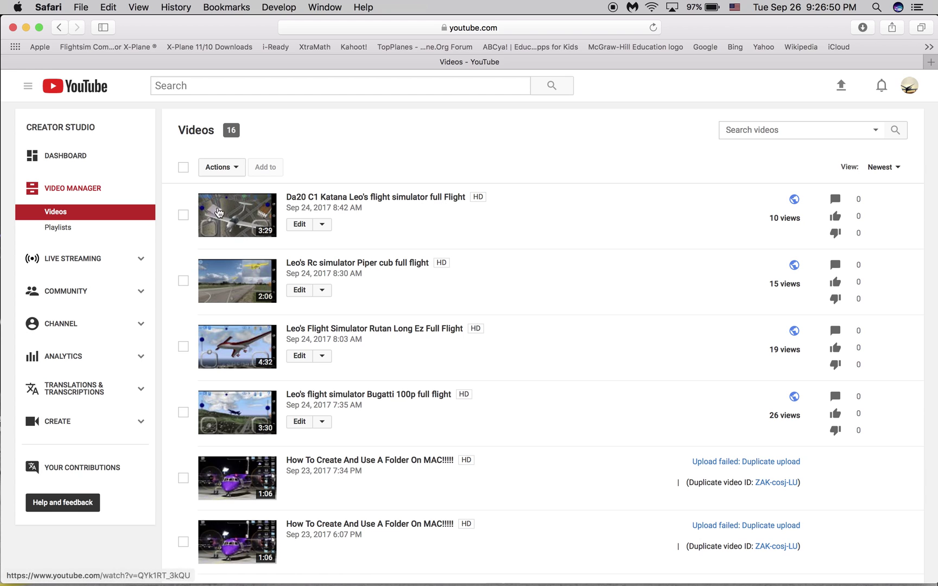
{"action": "left_click", "coordinate": [57, 227]}
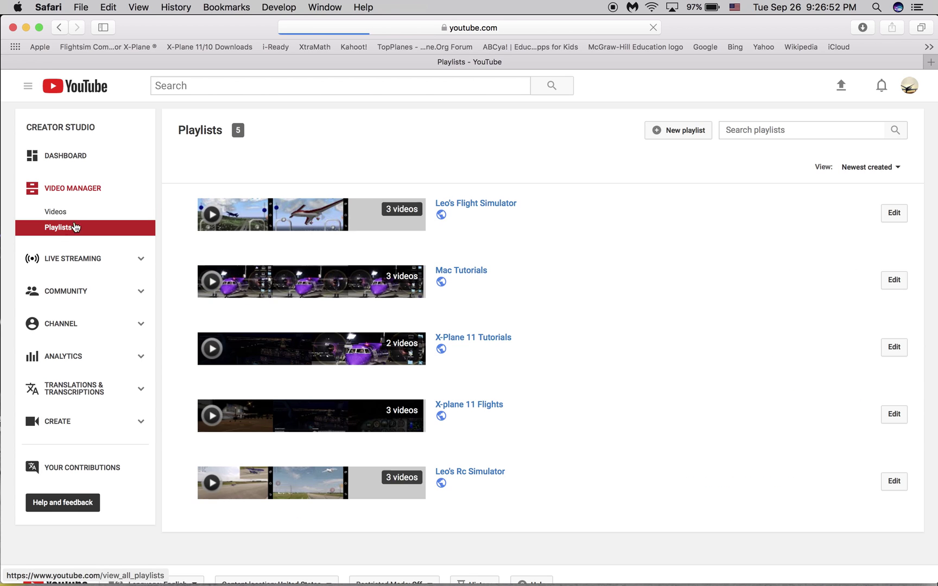
Step: Create a public playlist titled 'Aircraft' and open it for editing
{"action": "left_click", "coordinate": [674, 133]}
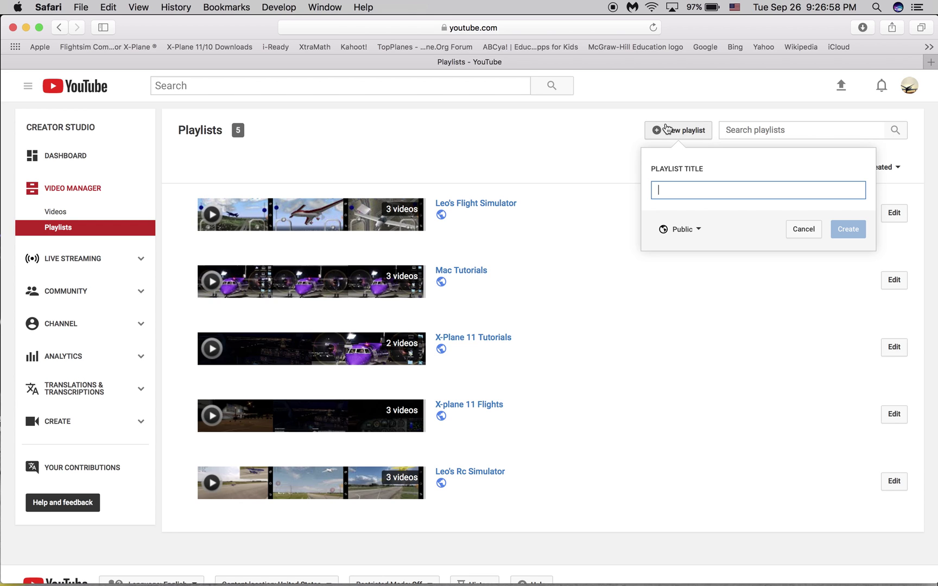
{"action": "type", "text": "A"}
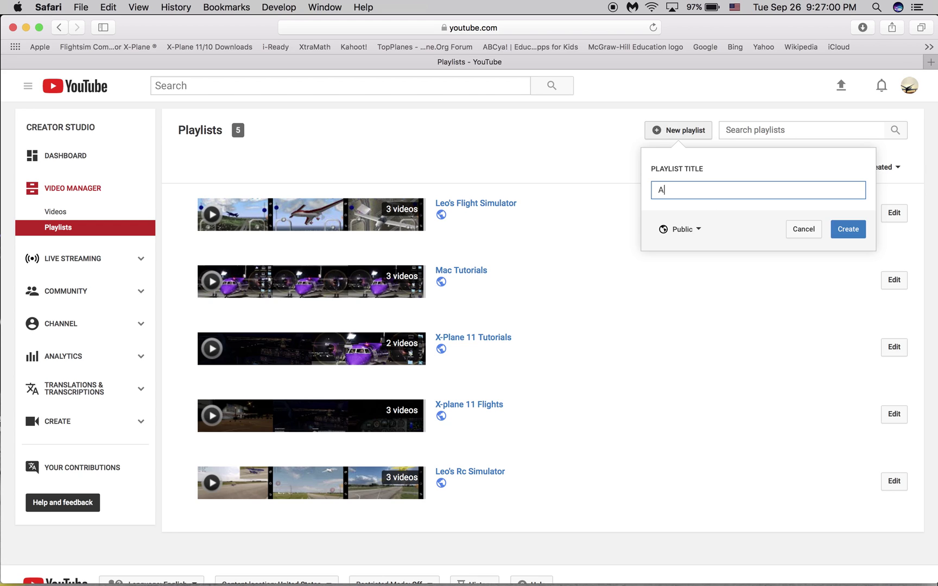
{"action": "type", "text": "ircrft"}
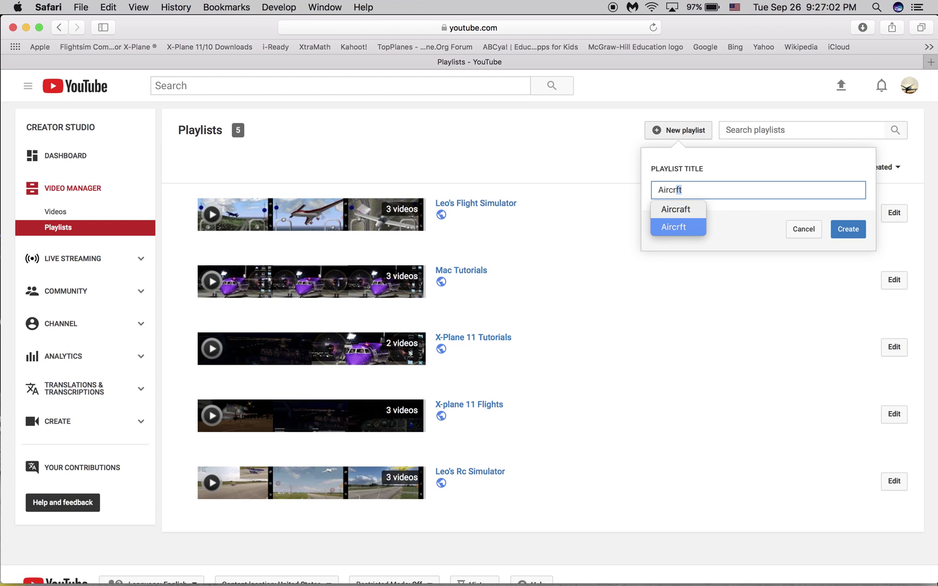
{"action": "key", "text": "space"}
{"action": "type", "text": "a"}
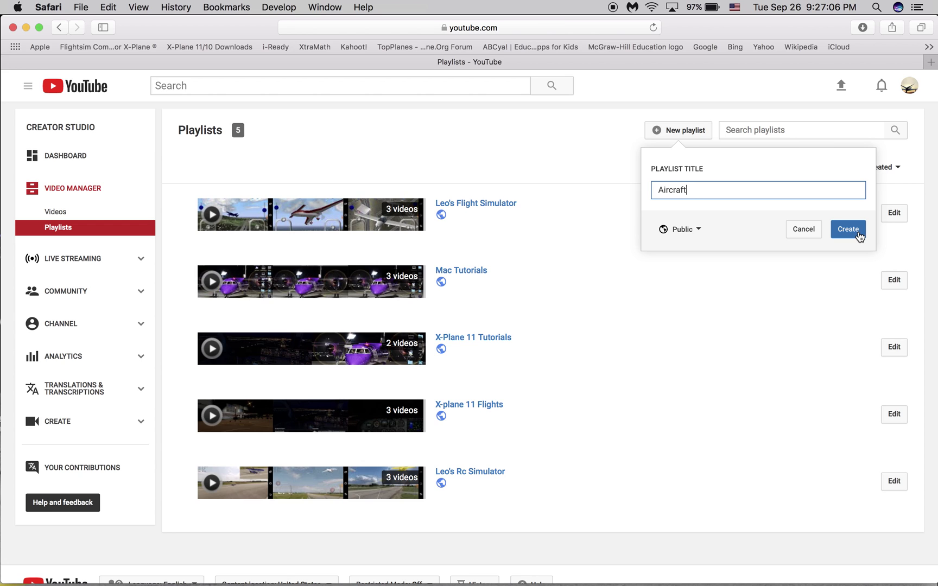
{"action": "left_click", "coordinate": [858, 235]}
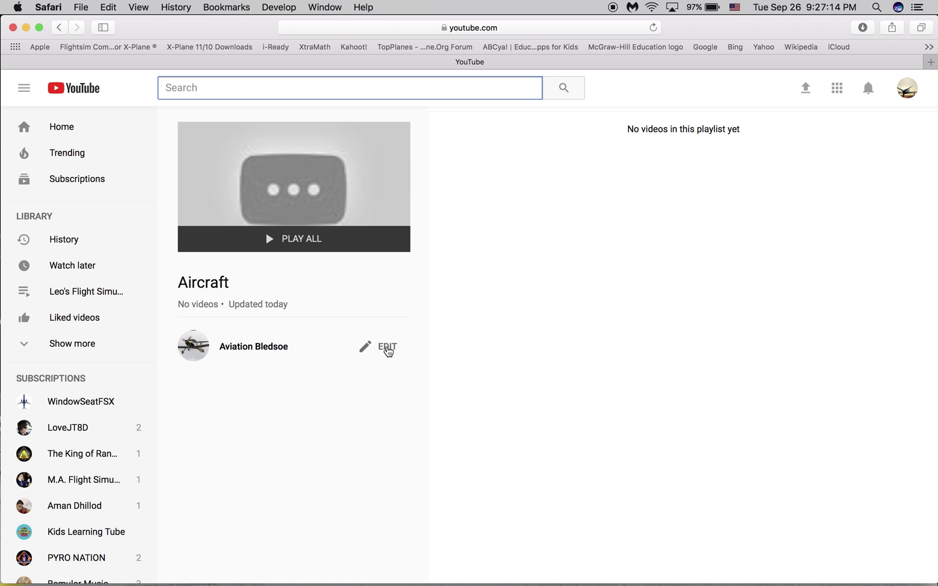
{"action": "left_click", "coordinate": [388, 351]}
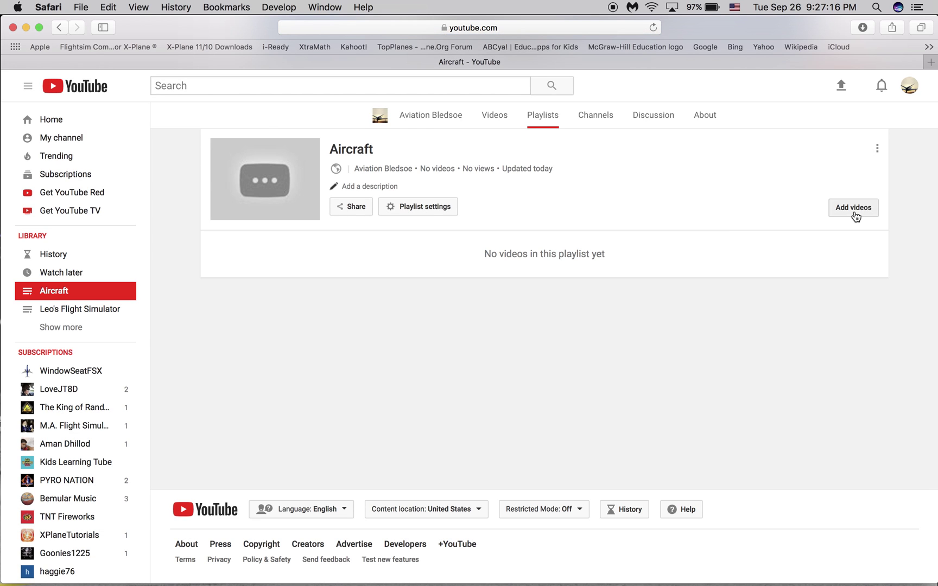
Step: Add 'Leo's Rc simulator Piper cub full flight' from the channel's own uploads to Aircraft
{"action": "left_click", "coordinate": [854, 214]}
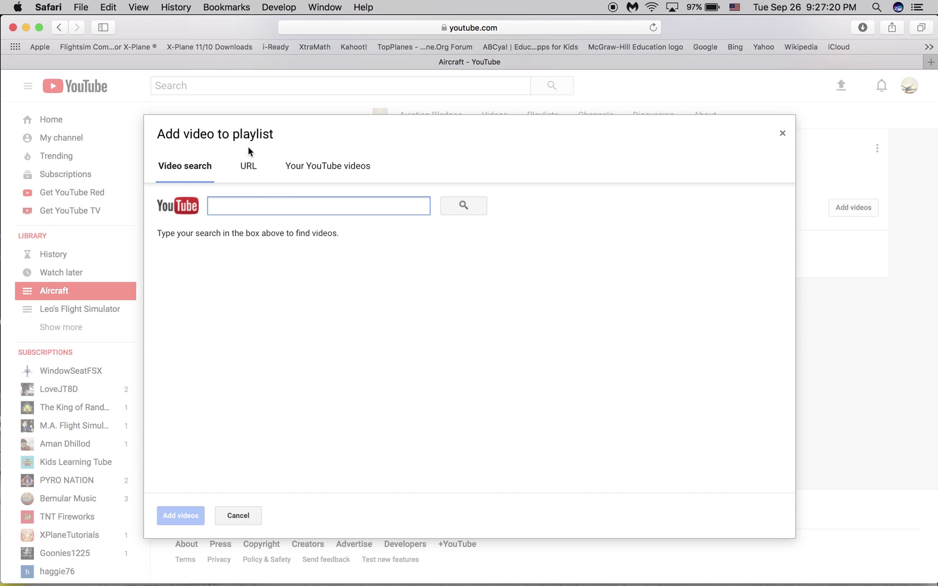
{"action": "left_click", "coordinate": [330, 167]}
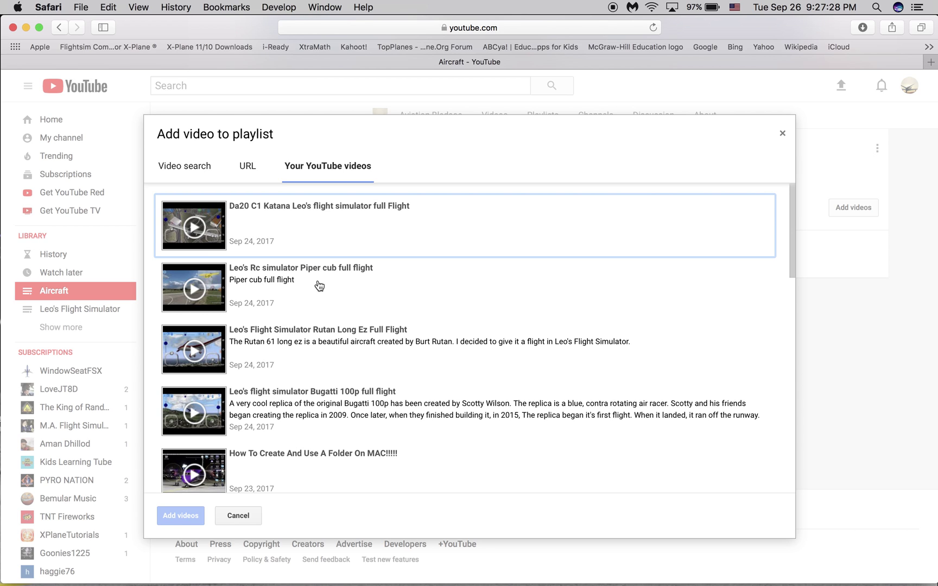
{"action": "left_click", "coordinate": [318, 286]}
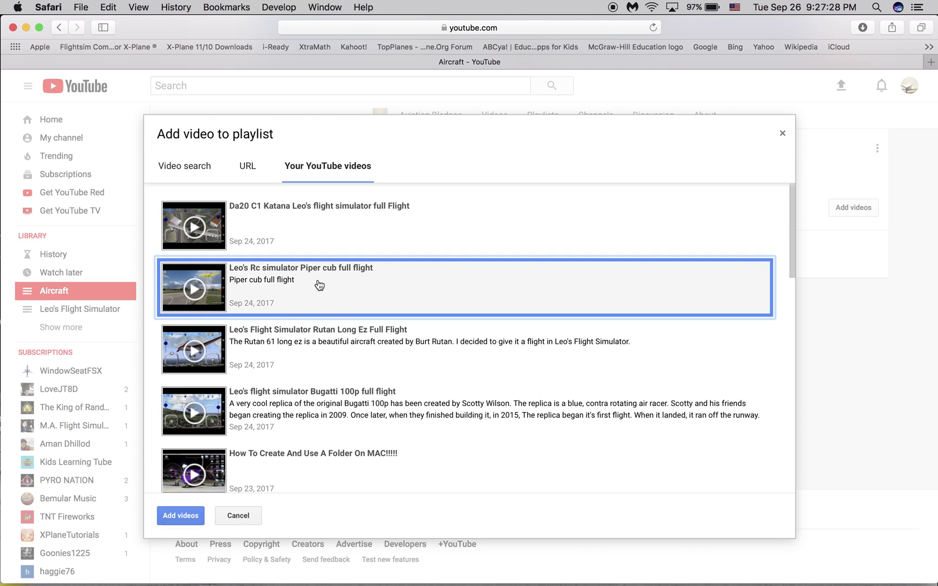
{"action": "left_click", "coordinate": [188, 517]}
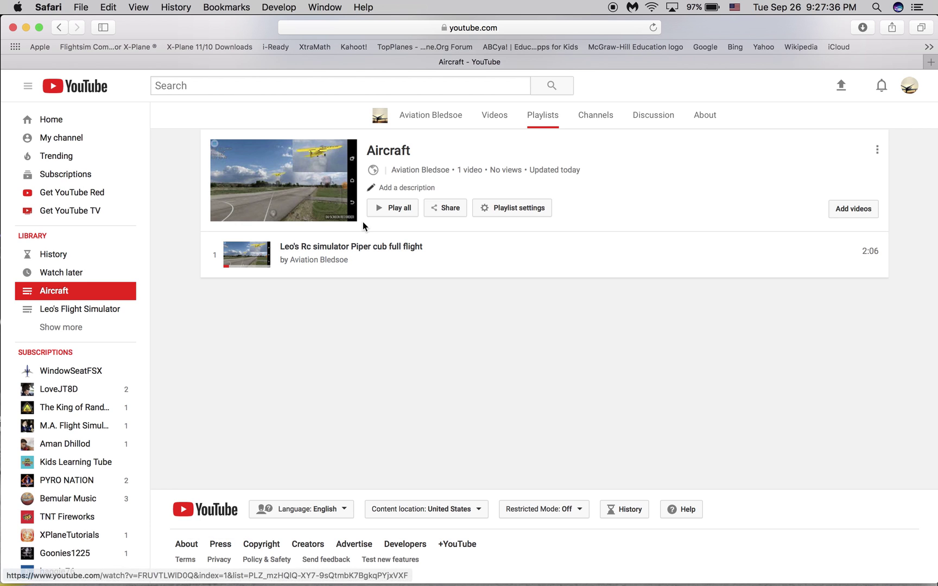
Step: Return to the Aviation Bledsoe channel page via the address bar's autocomplete suggestion
{"action": "left_click", "coordinate": [483, 31]}
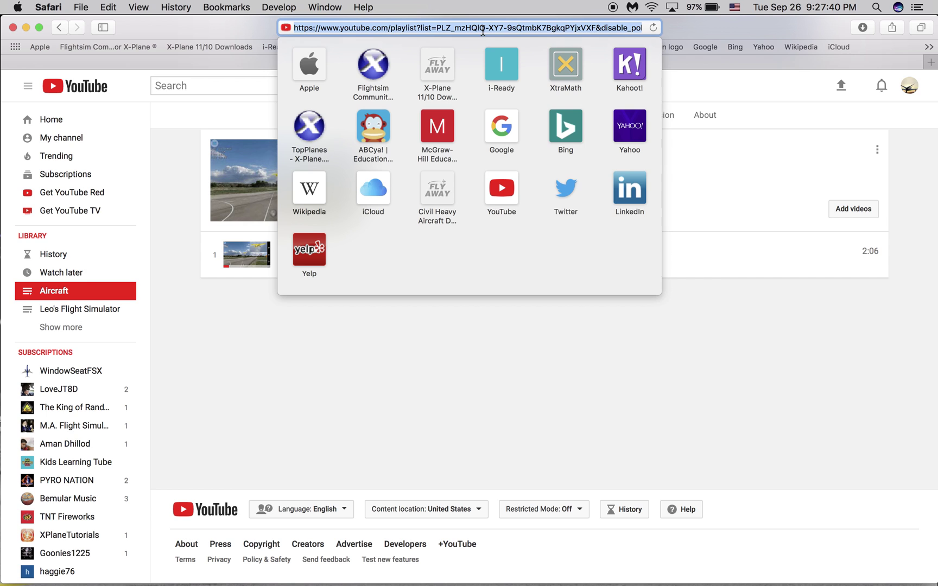
{"action": "key", "text": "BackSpace"}
{"action": "type", "text": "aviation Bledsoe - YouTube"}
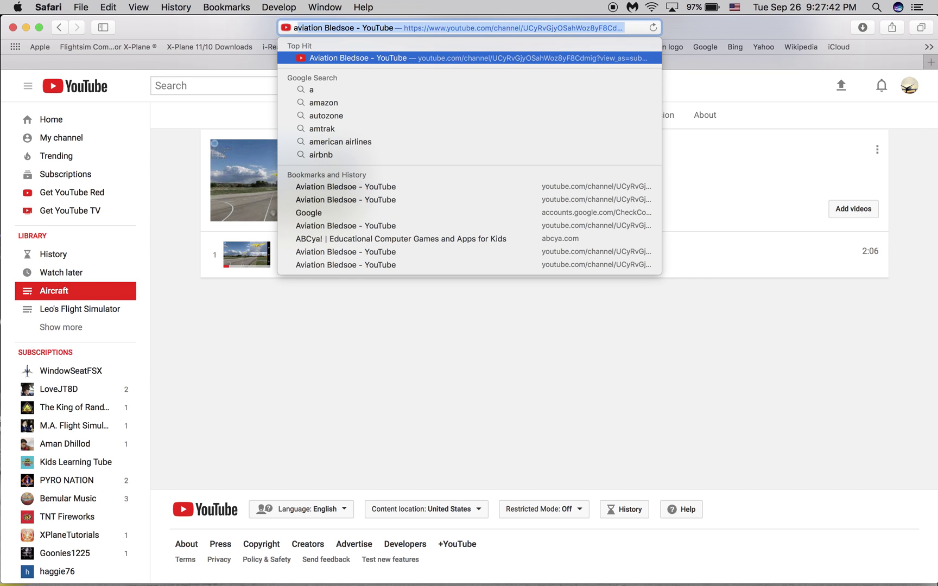
{"action": "key", "text": "Return"}
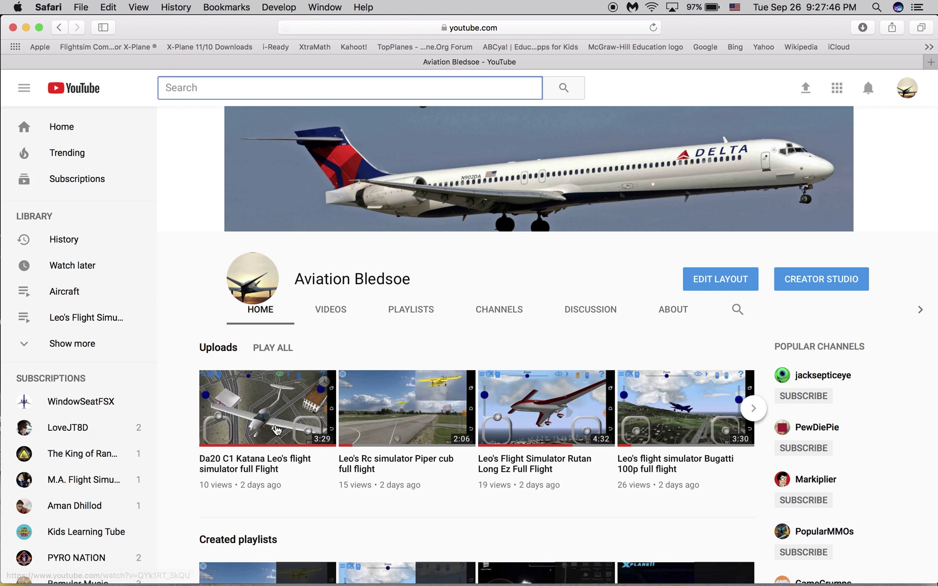
{"action": "scroll", "coordinate": [381, 337], "scroll_direction": "down", "scroll_amount": 3}
{"action": "scroll", "coordinate": [381, 337], "scroll_direction": "down", "scroll_amount": 3}
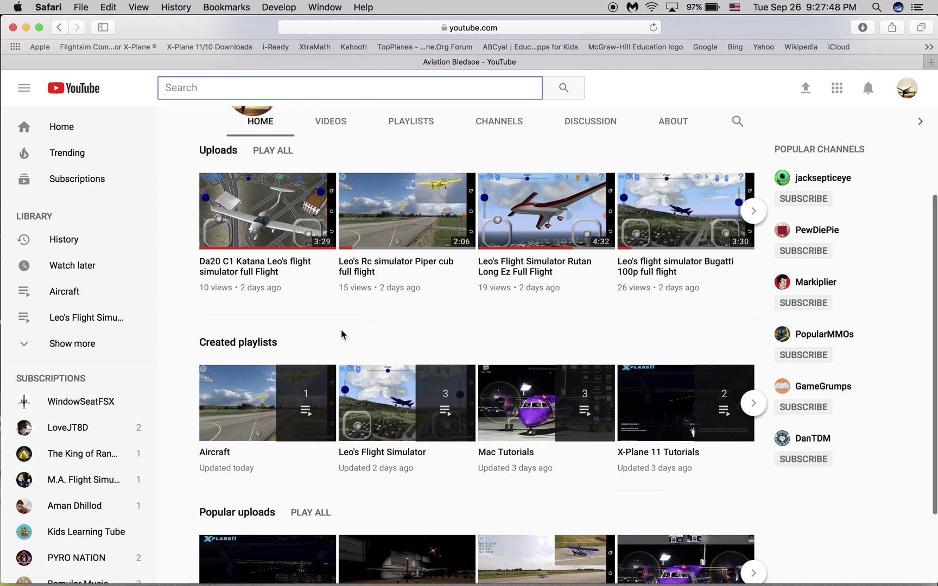
{"action": "mouse_move", "coordinate": [410, 418]}
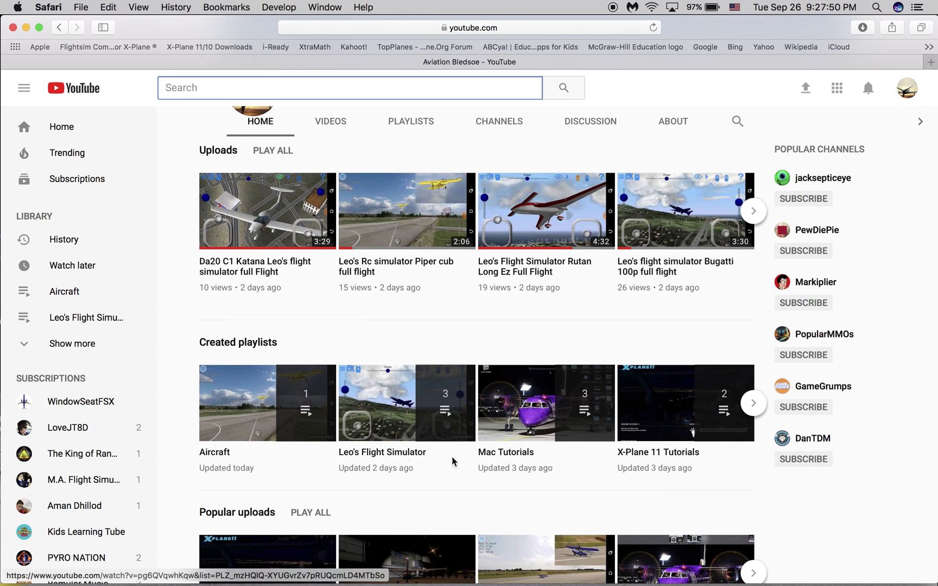
Step: Show the channel's PLAYLISTS tab, where Aircraft is now listed
{"action": "left_click", "coordinate": [402, 132]}
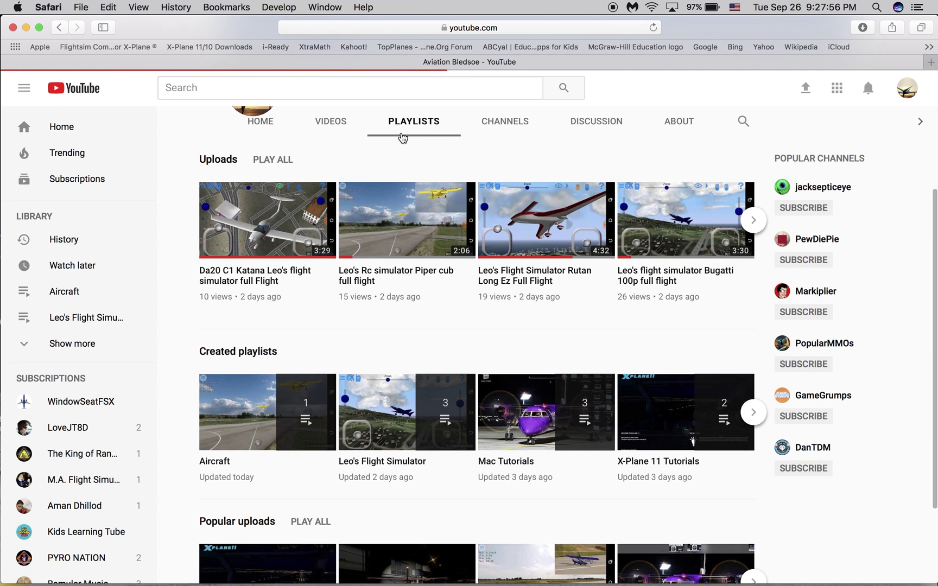